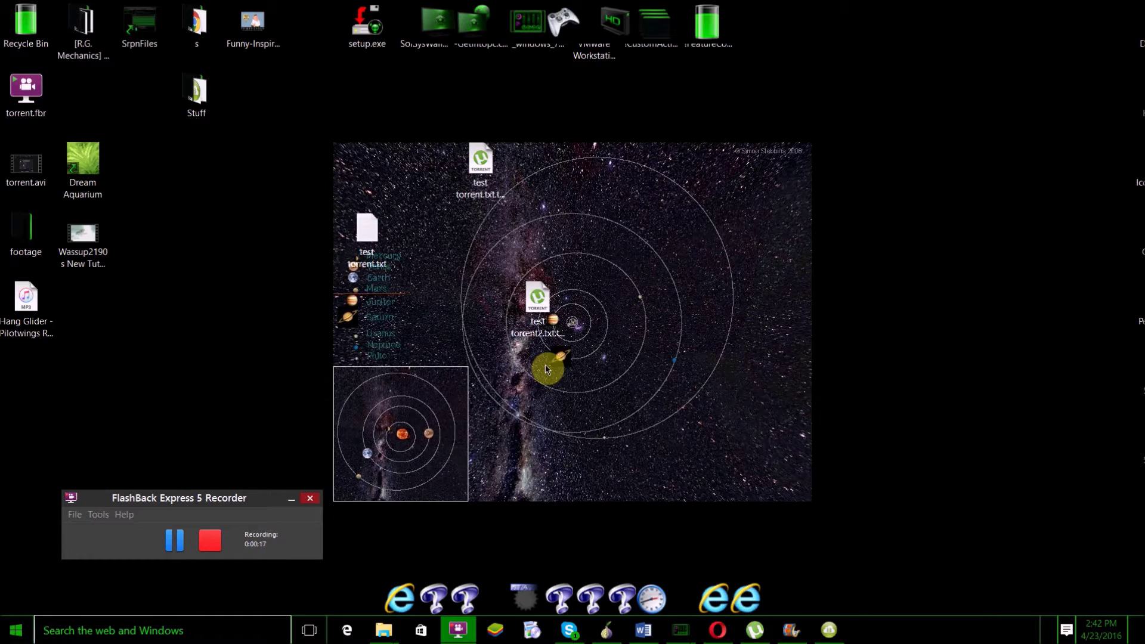
Step: Reposition the test torrent2.txt.torrent icon right of the orbit centre and clear the desktop selection
drag(537, 301, 607, 368)
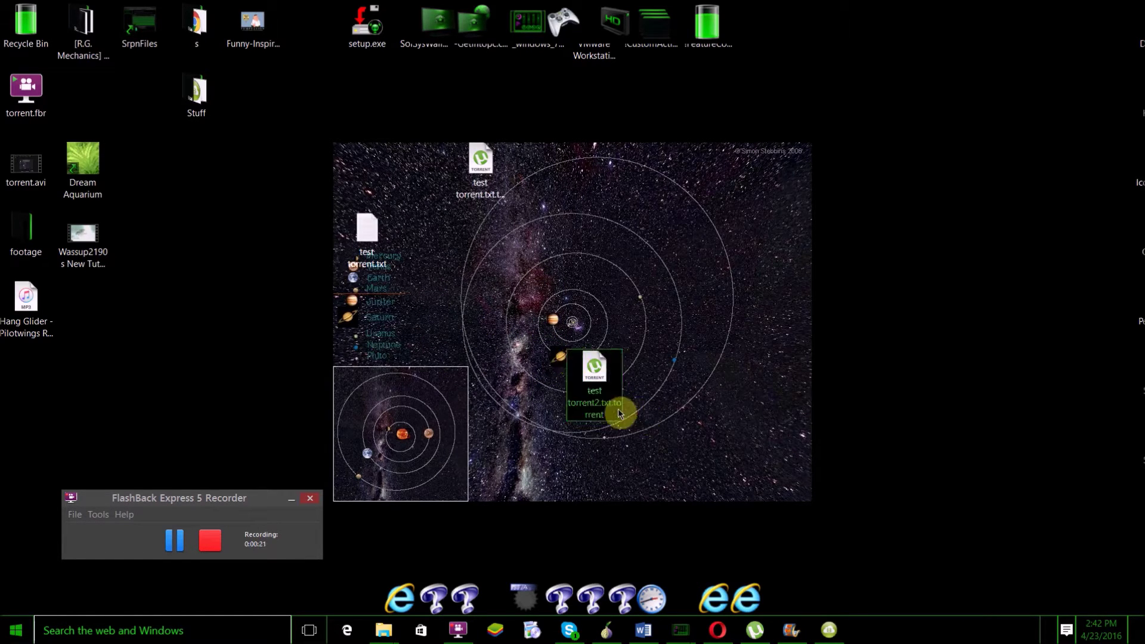
click(633, 405)
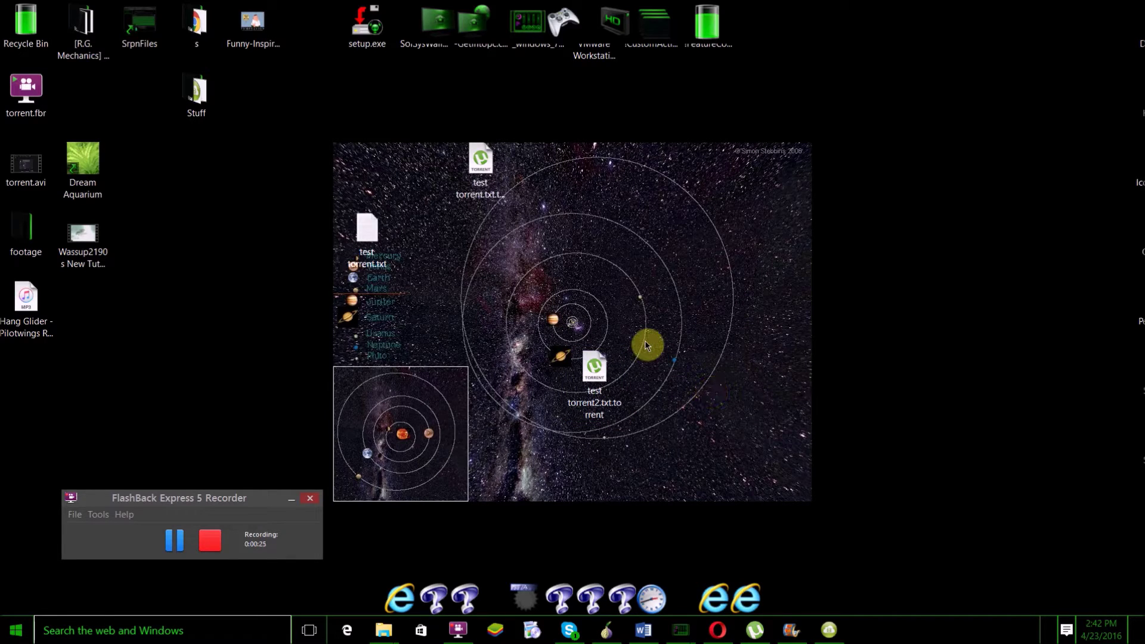
drag(716, 314, 669, 316)
drag(590, 256, 564, 244)
click(564, 281)
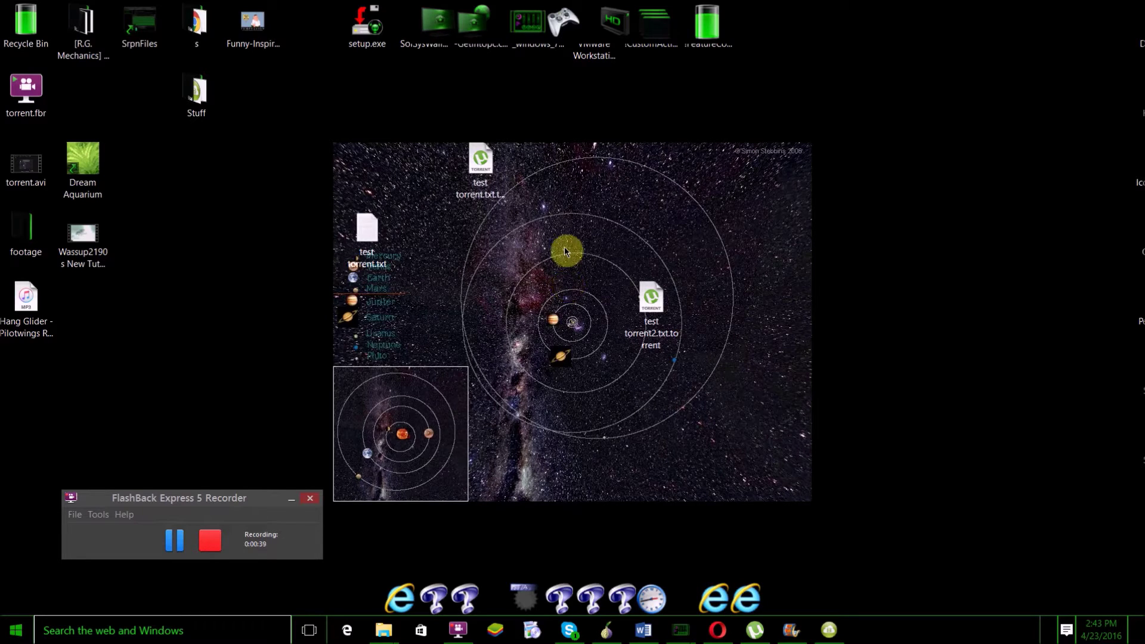
mouse_move(565, 244)
mouse_down()
mouse_move(765, 421)
mouse_move(629, 265)
mouse_move(587, 239)
mouse_move(670, 403)
mouse_move(744, 456)
mouse_move(563, 232)
mouse_up()
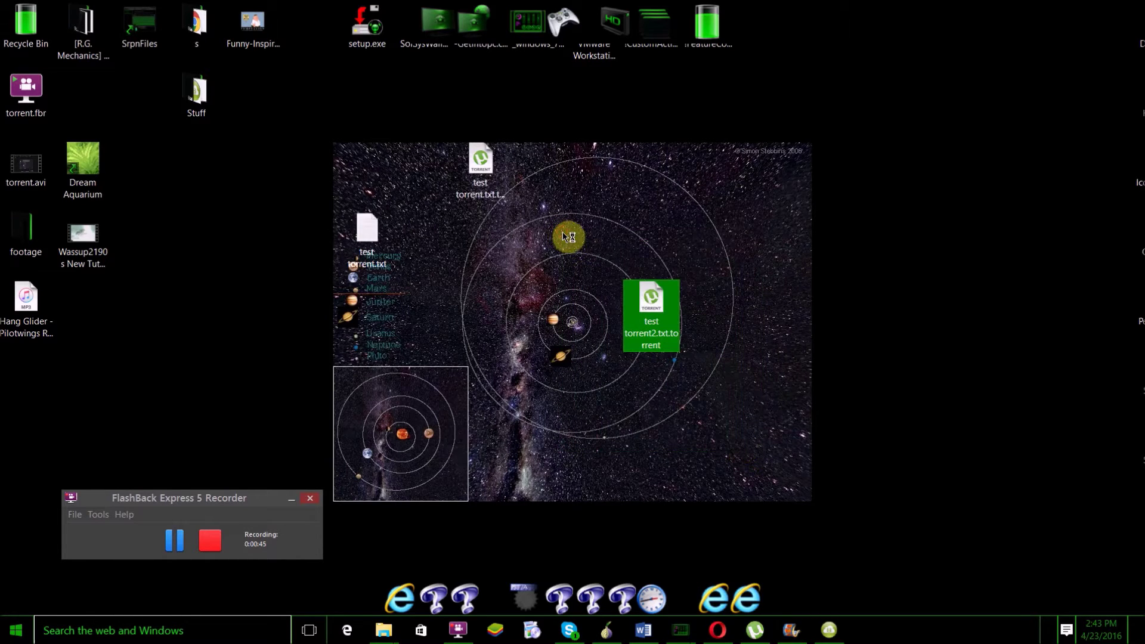
click(563, 231)
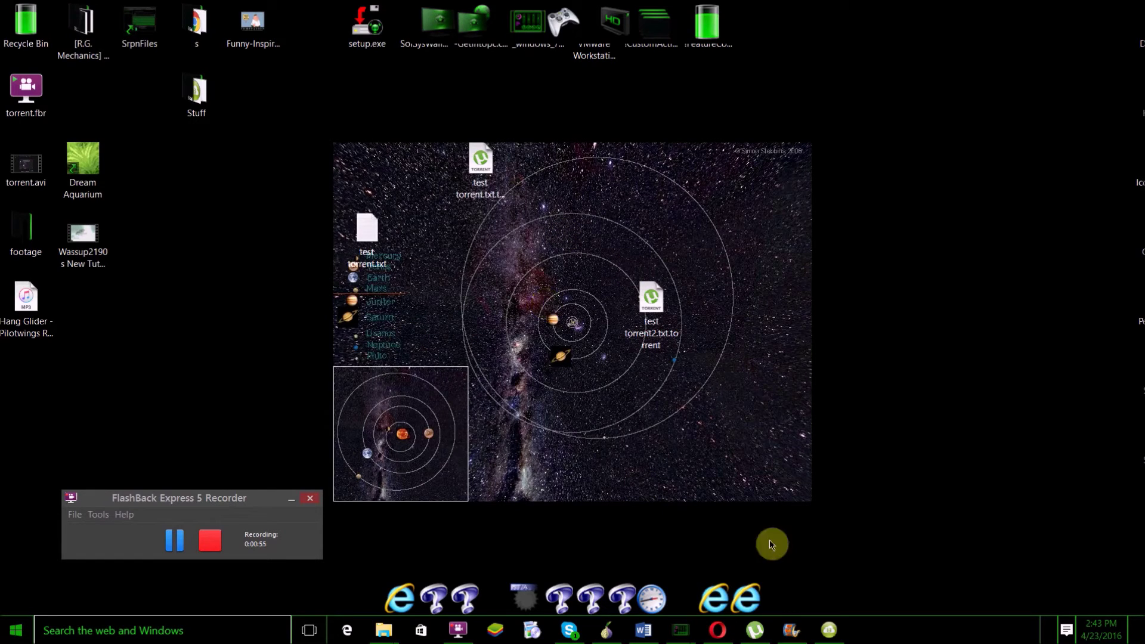
mouse_move(756, 629)
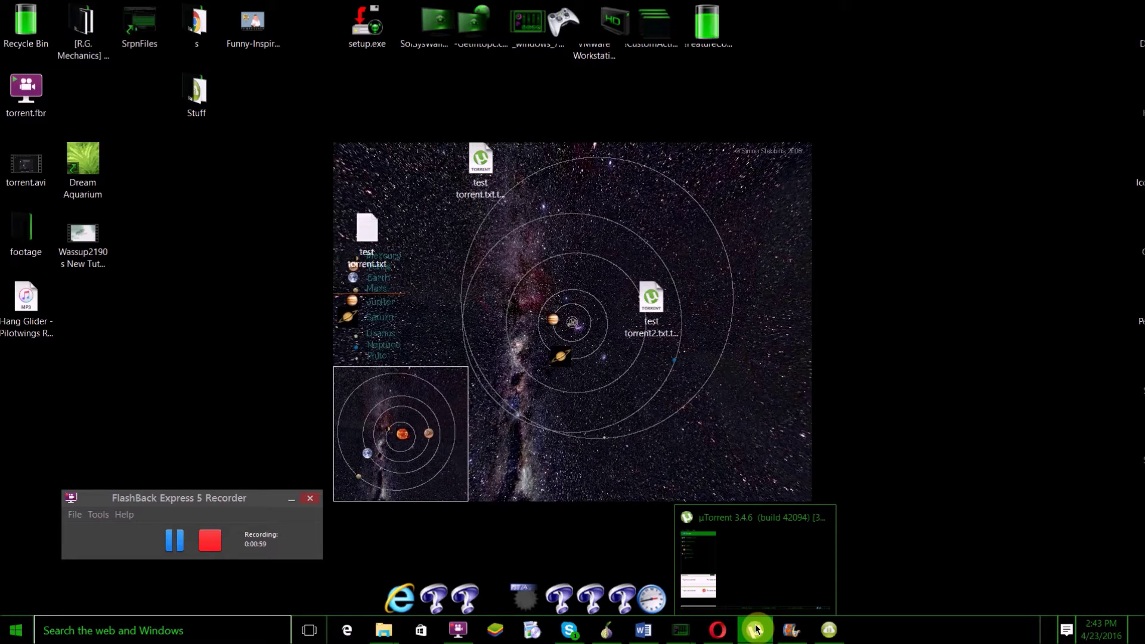
Step: Bring µTorrent forward and open File > Create New Torrent with test torrent.txt as source
click(756, 629)
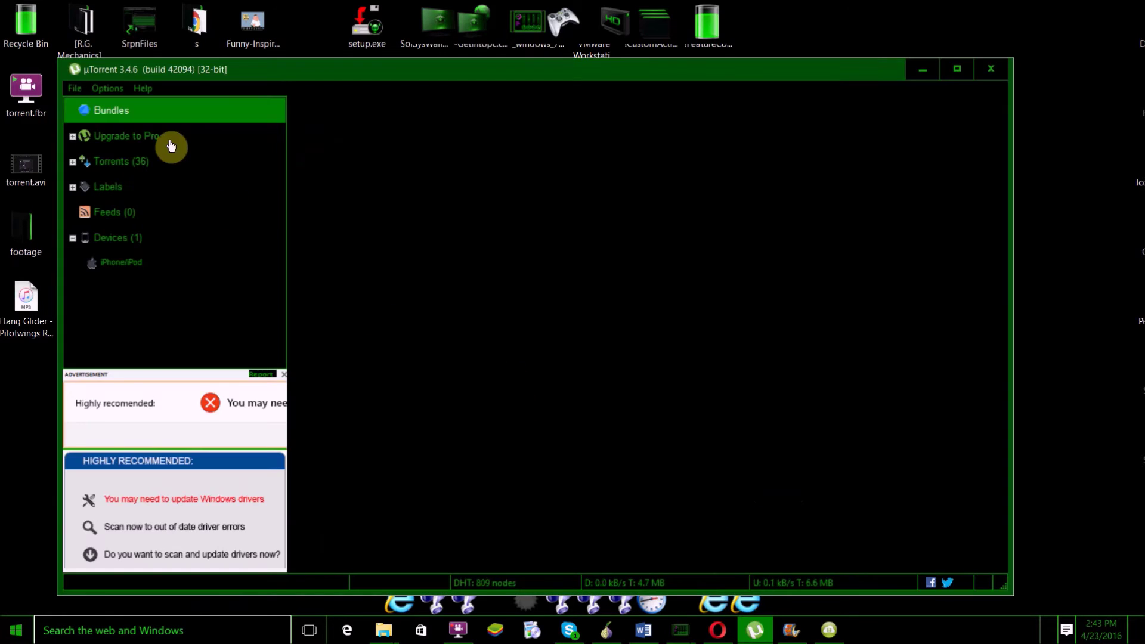
click(77, 88)
click(121, 190)
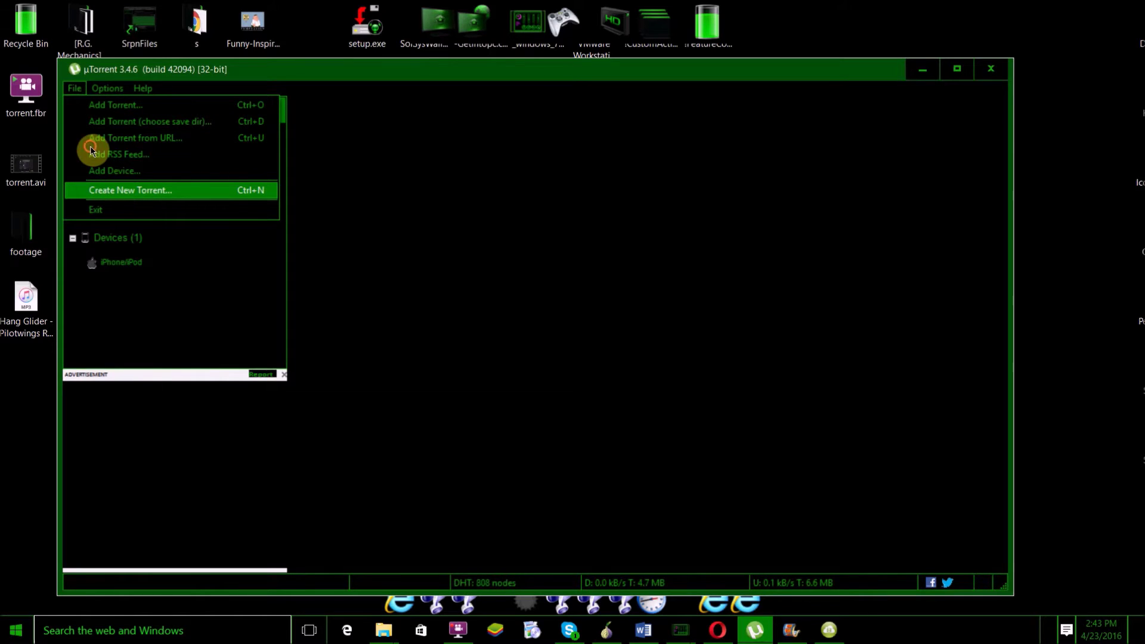
click(78, 157)
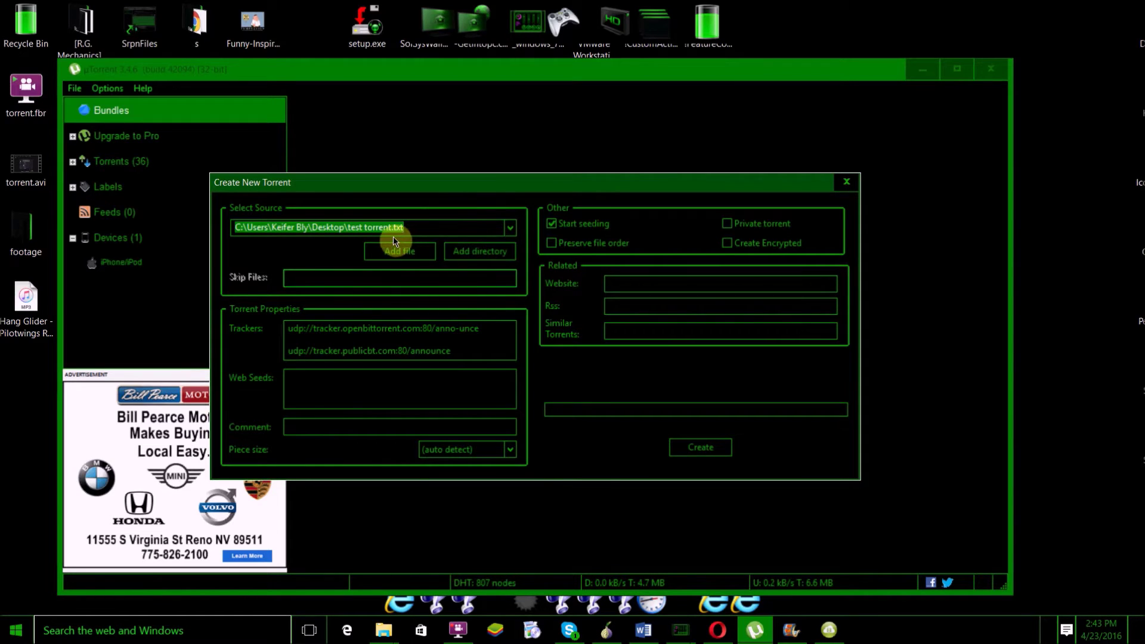
Step: Pick test torrent.txt on the Desktop as the single source file through Add file
click(414, 245)
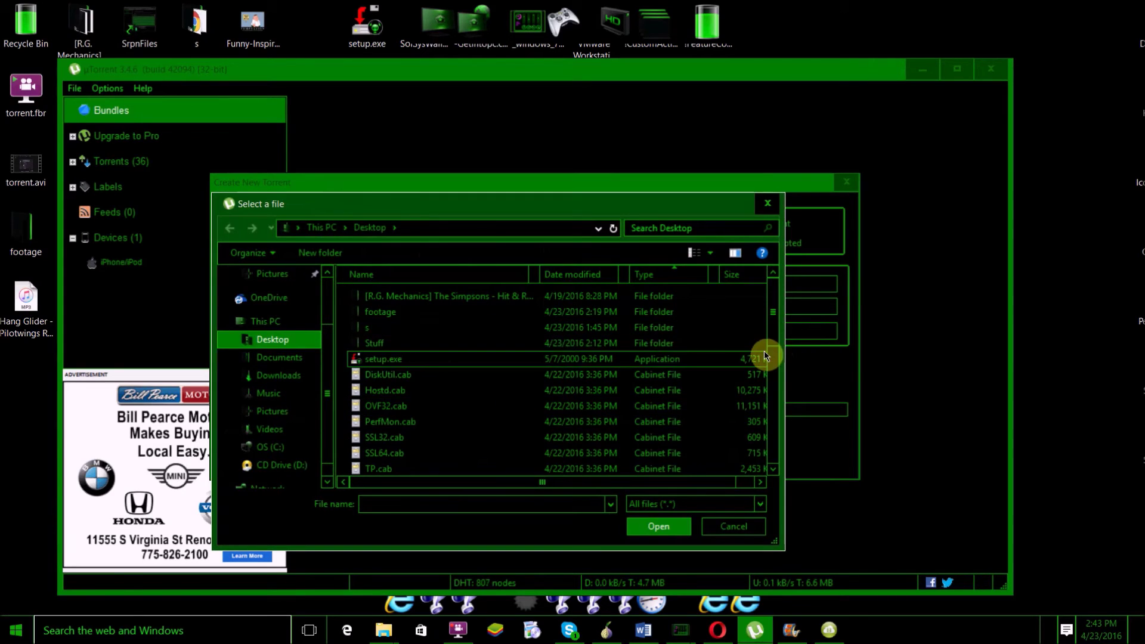
scroll(773, 448, down, 5)
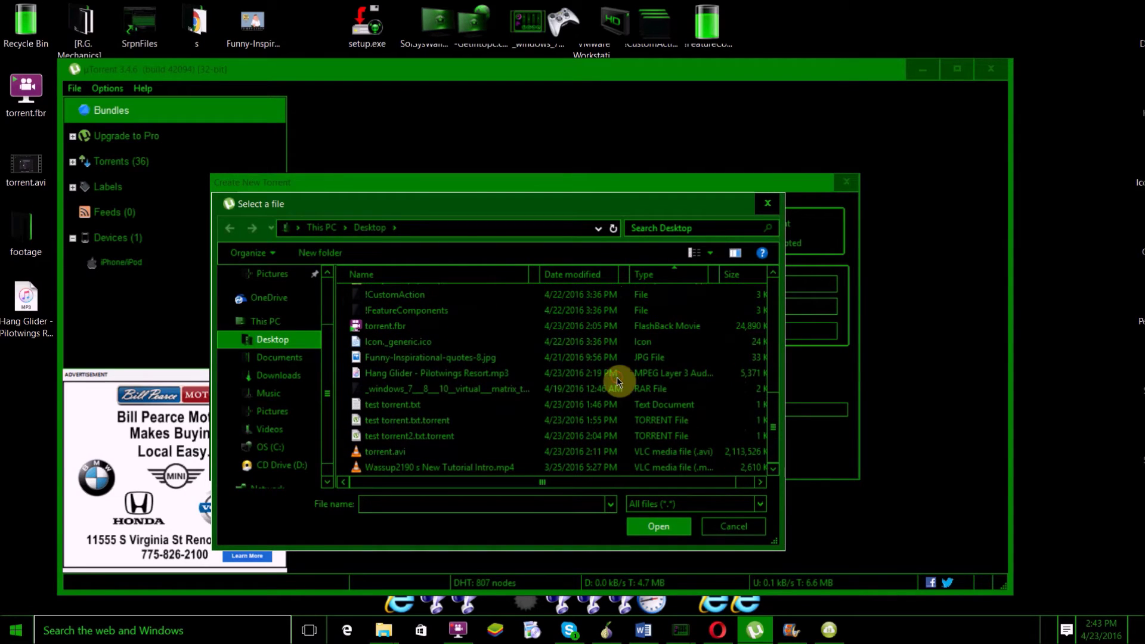
click(673, 405)
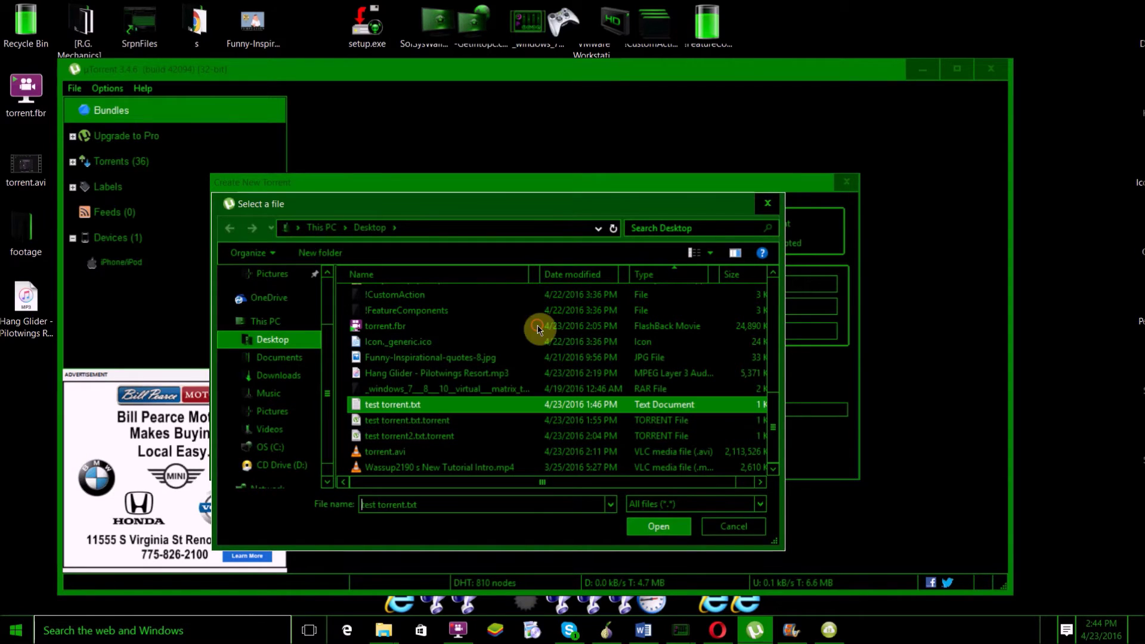
click(657, 527)
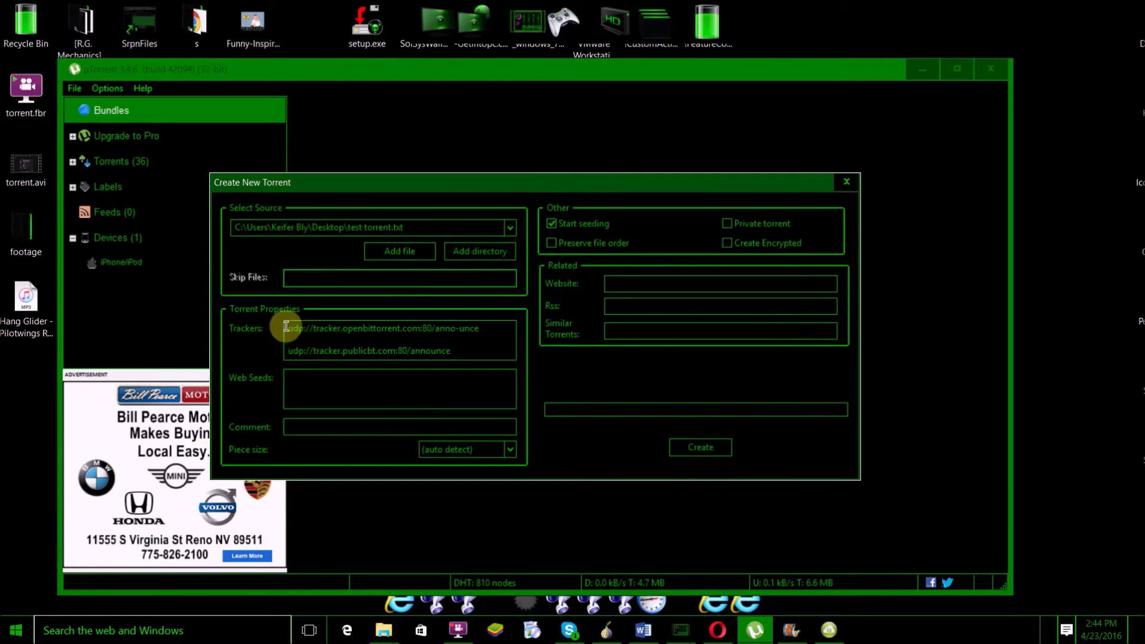
drag(286, 327, 217, 224)
click(478, 344)
click(727, 221)
key(space)
click(727, 245)
Step: Create the torrent and save it to the Desktop as test torrent.txt.torrent
click(721, 446)
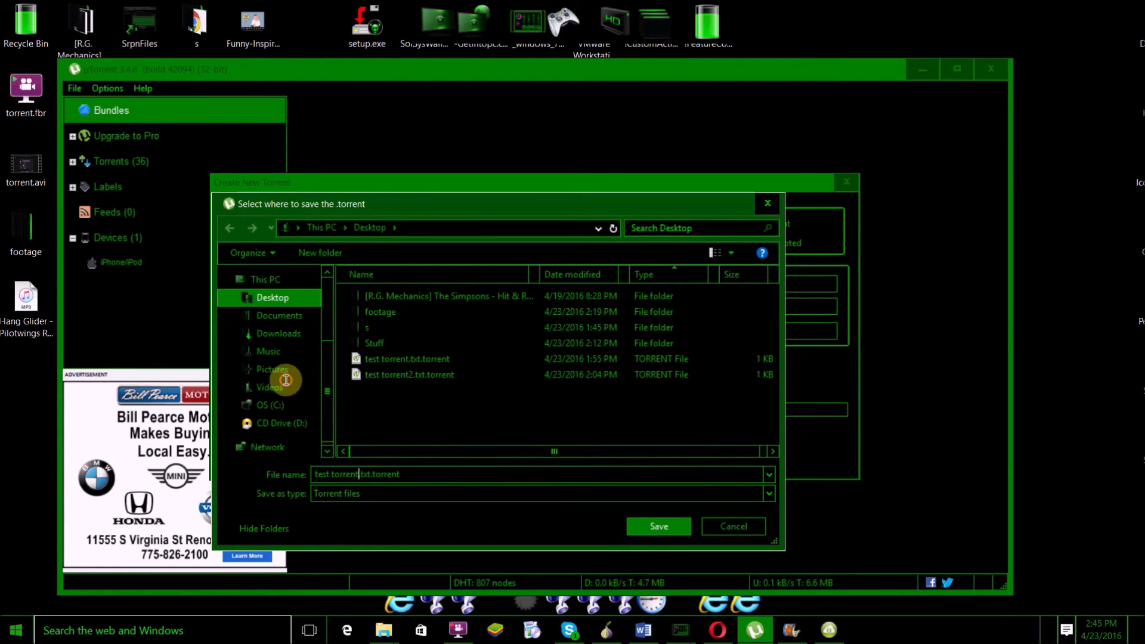
drag(359, 474, 309, 475)
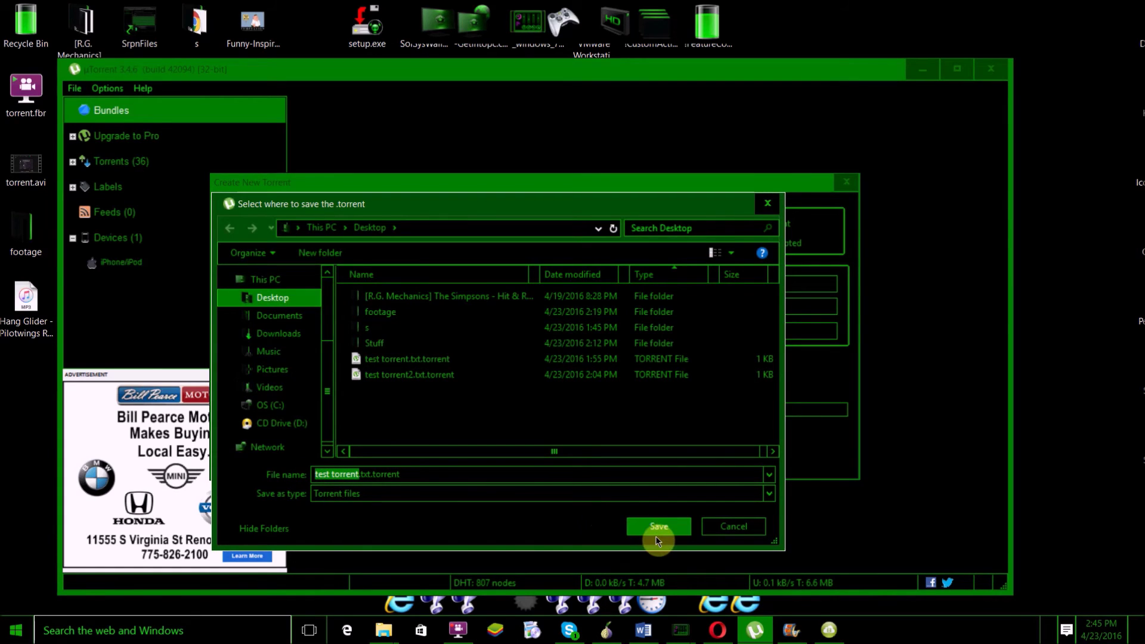
click(535, 422)
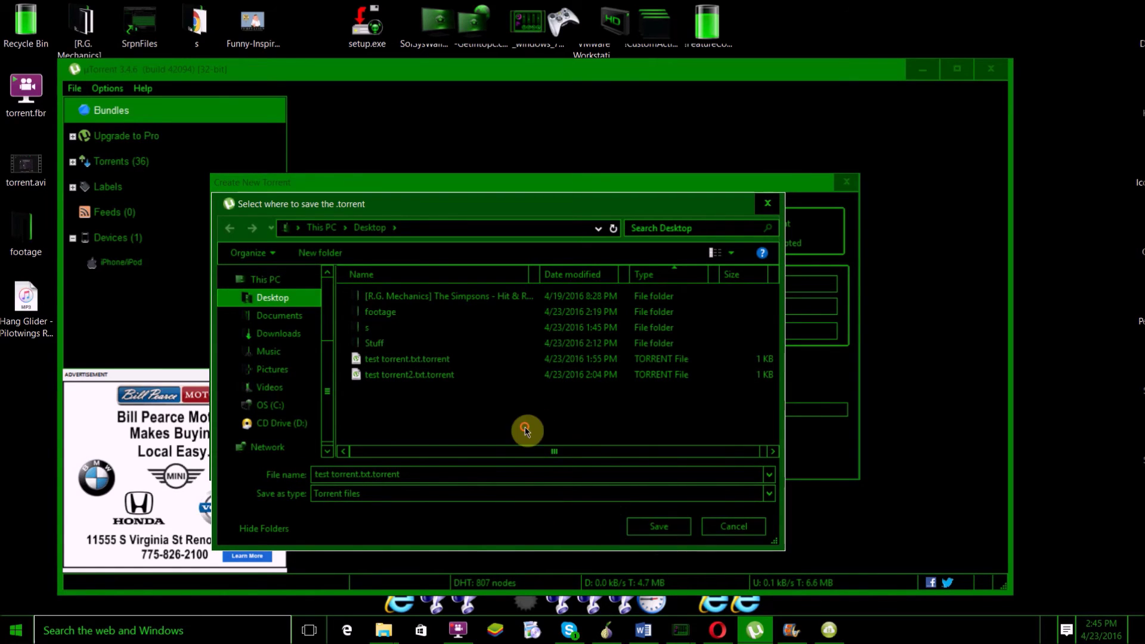
key(Return)
Step: Replace the existing file, load its trackers, close the creation dialog and minimize µTorrent
click(620, 319)
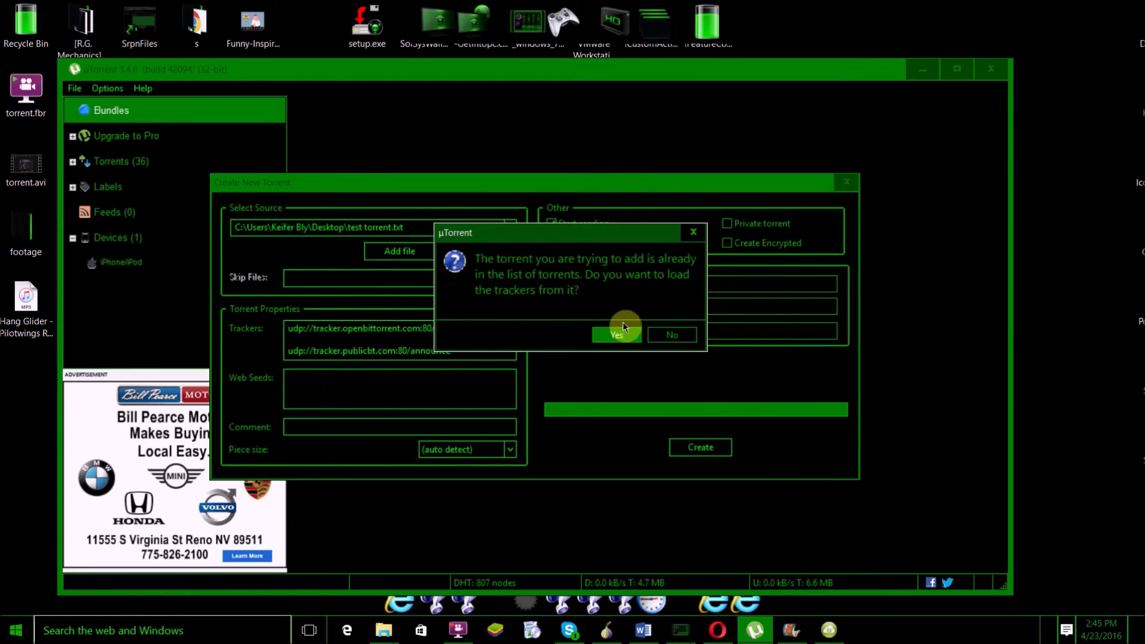
click(616, 335)
click(846, 182)
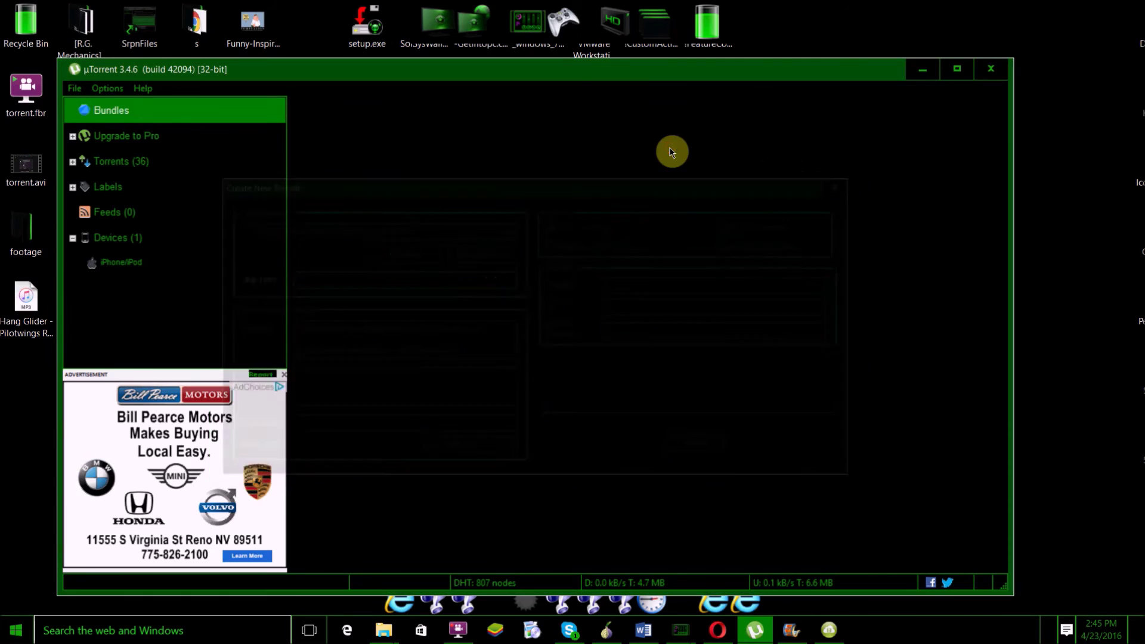
click(922, 69)
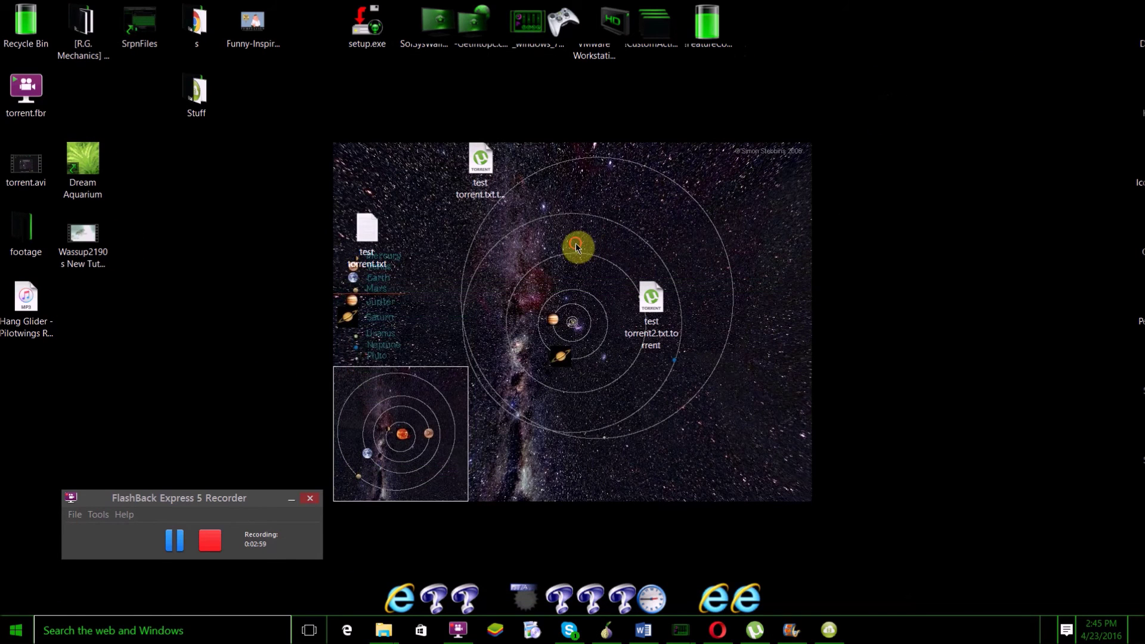
Step: Drag the test torrent.txt.torrent icon down below the orbit rings and slightly right, keeping its name
drag(577, 245, 459, 146)
drag(507, 240, 475, 403)
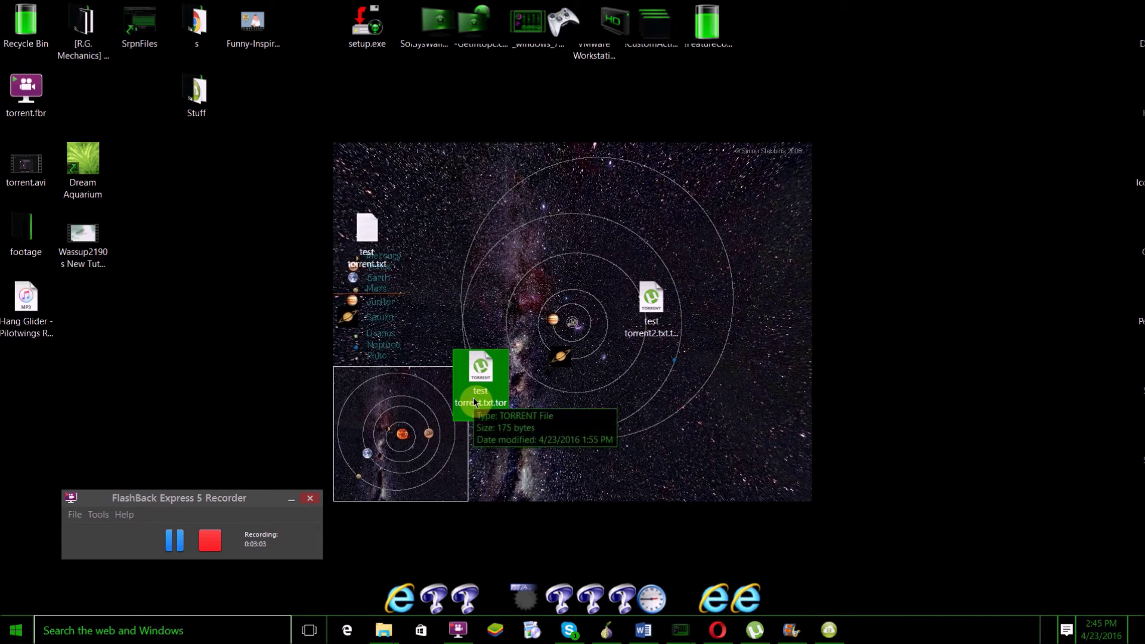
click(474, 401)
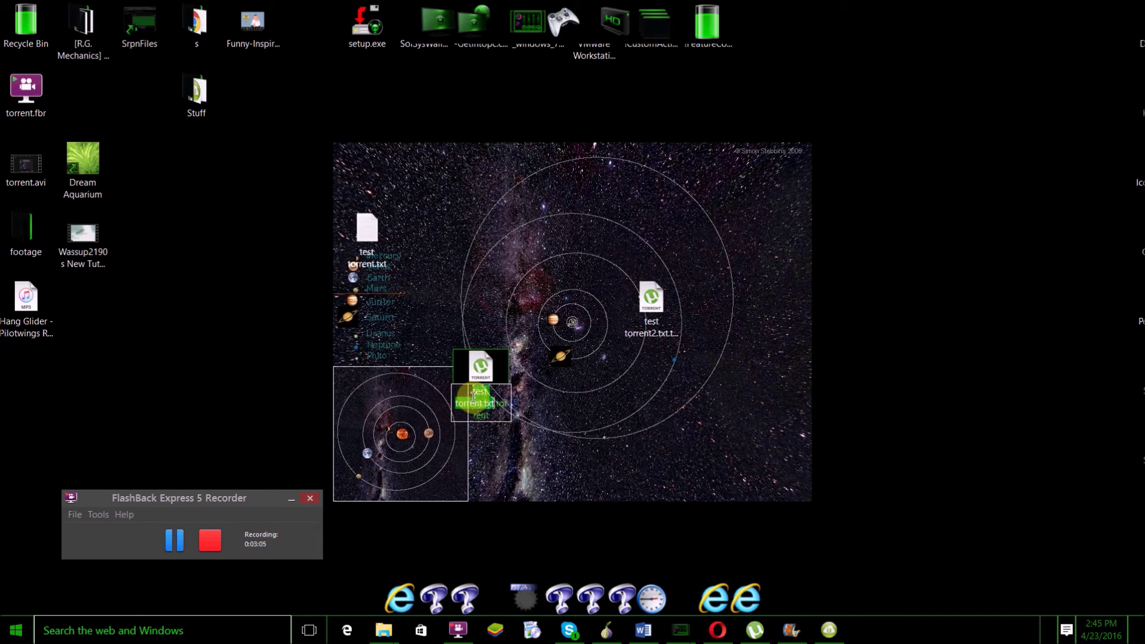
key(Return)
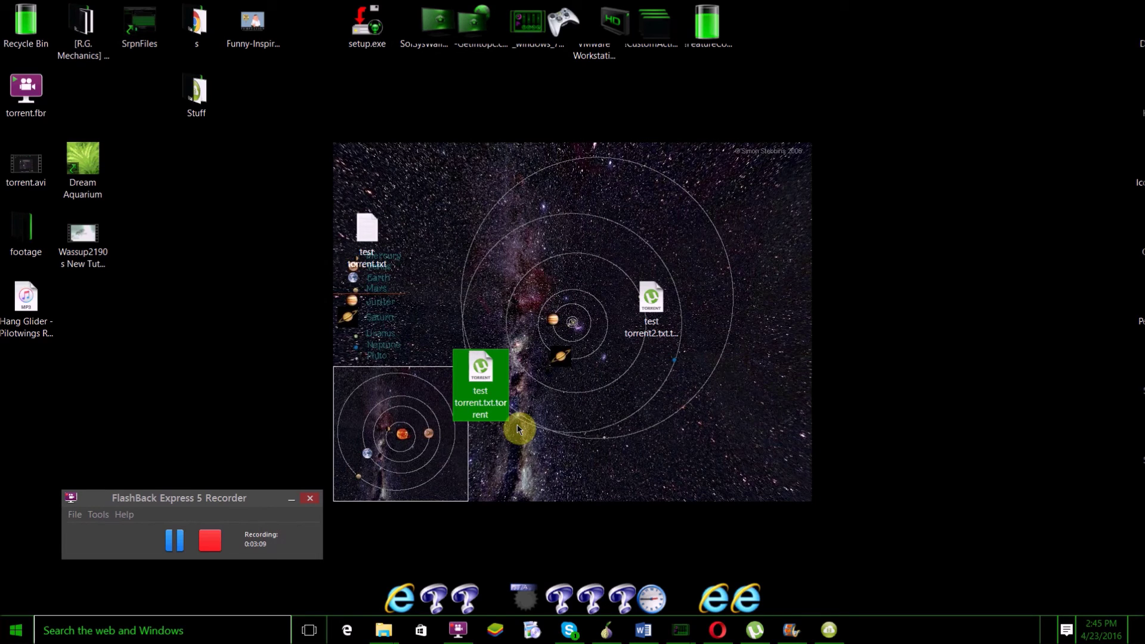
drag(483, 370, 534, 444)
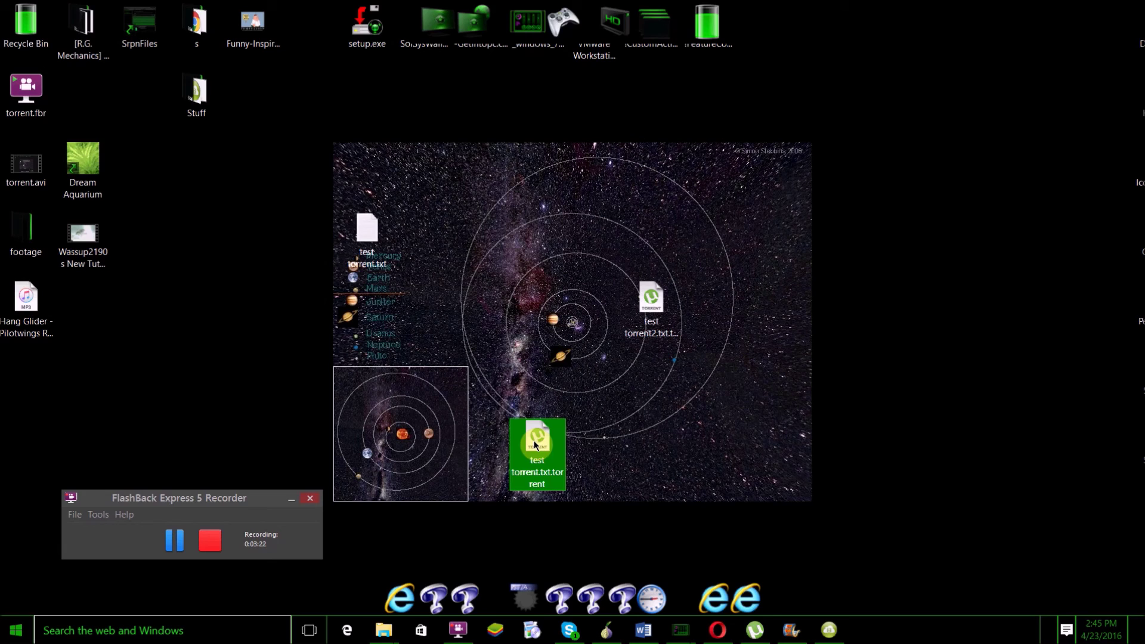
drag(535, 440, 616, 457)
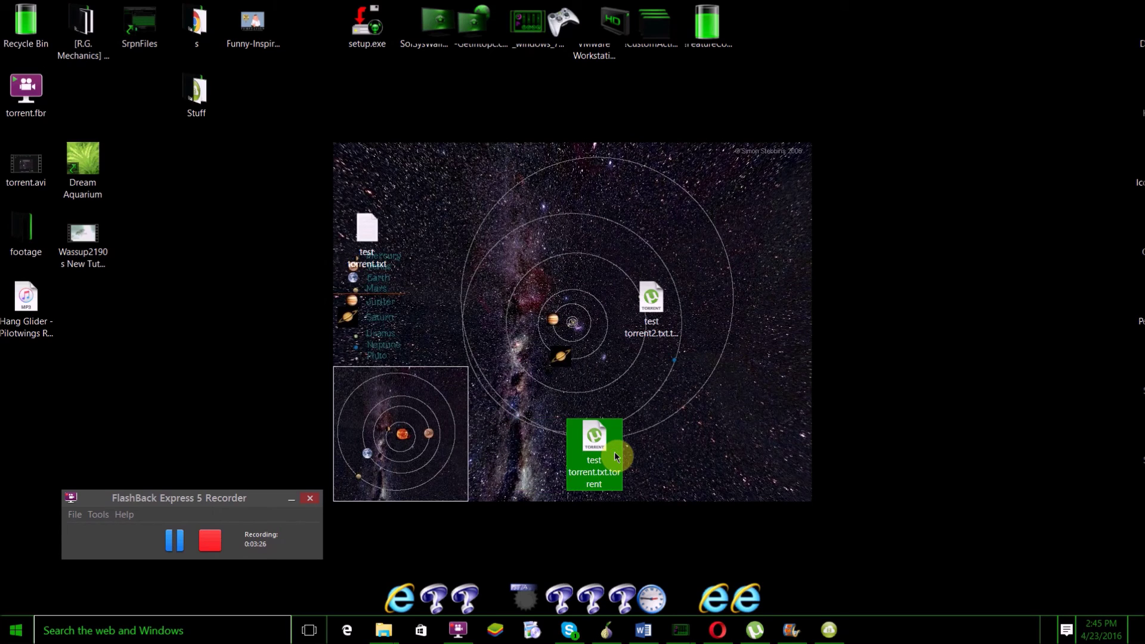